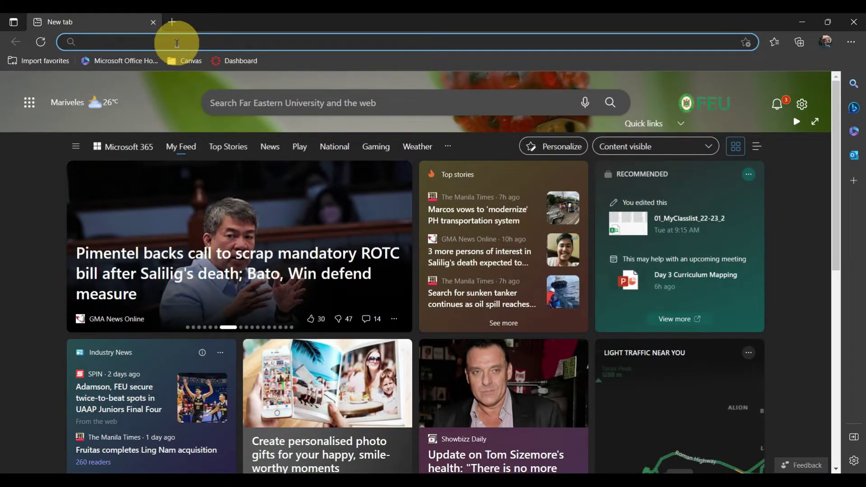
Load office.com in the Microsoft Edge address bar.
text(office.com)
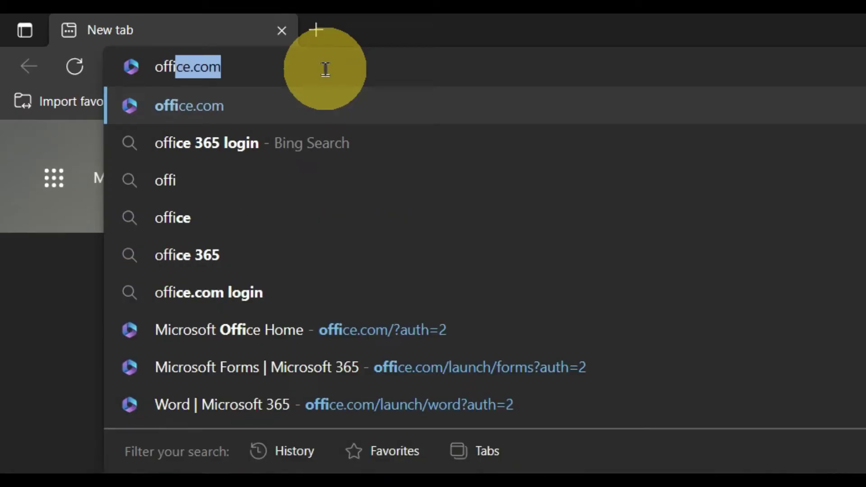
key(Return)
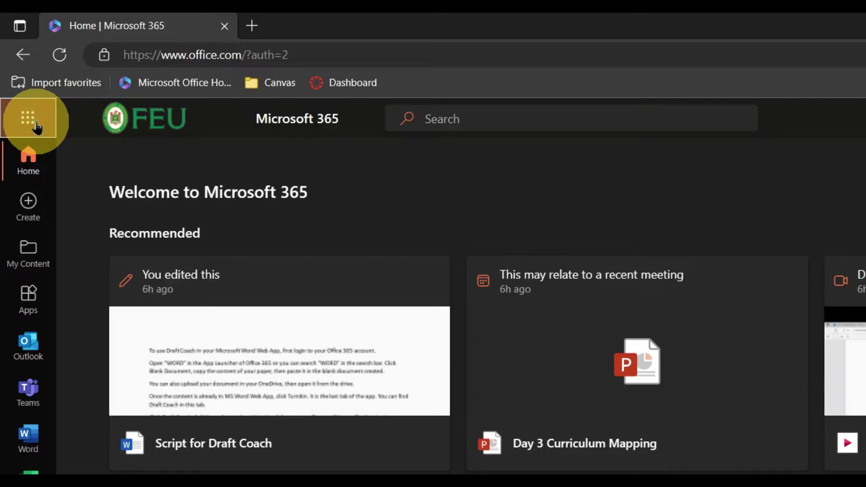
Find Word through the App launcher search and start a new blank Document.docx.
click(25, 92)
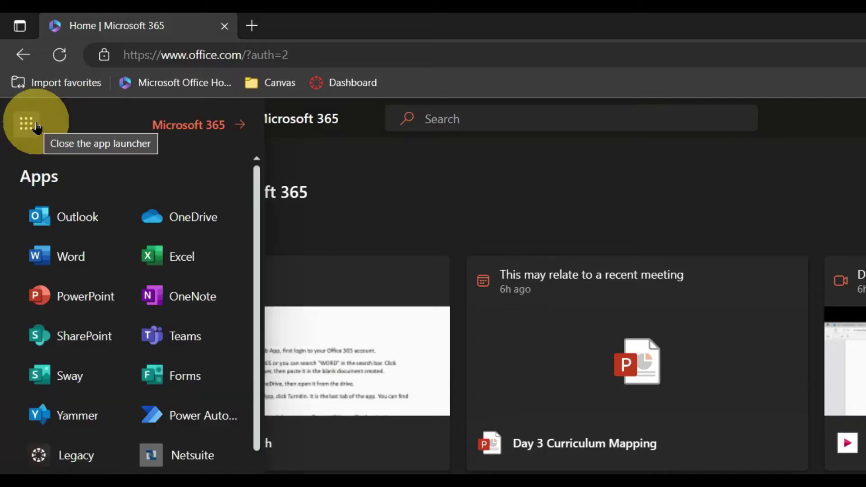
click(65, 262)
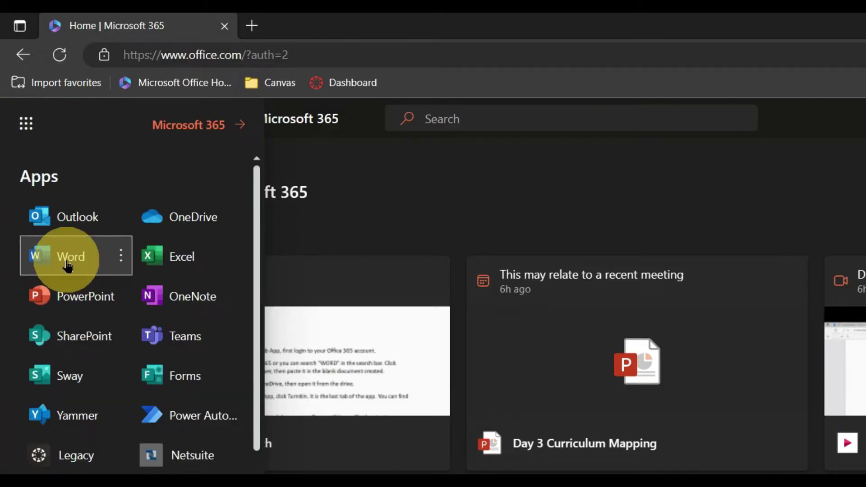
click(451, 118)
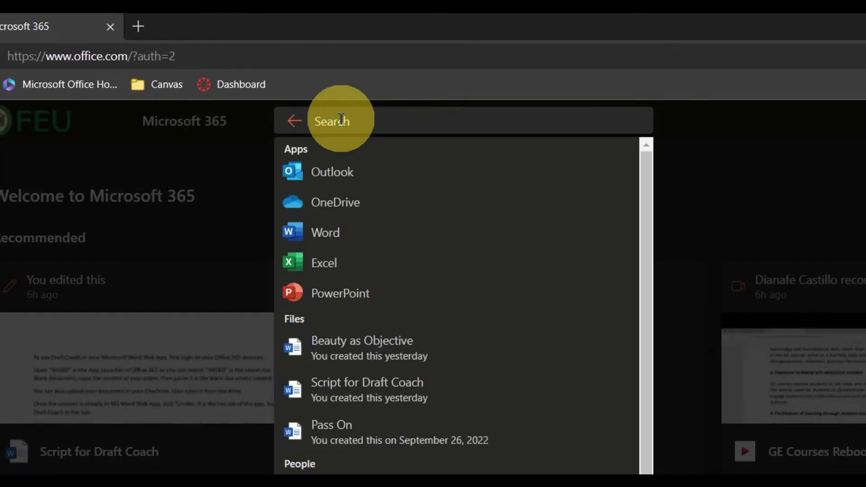
text(Wor)
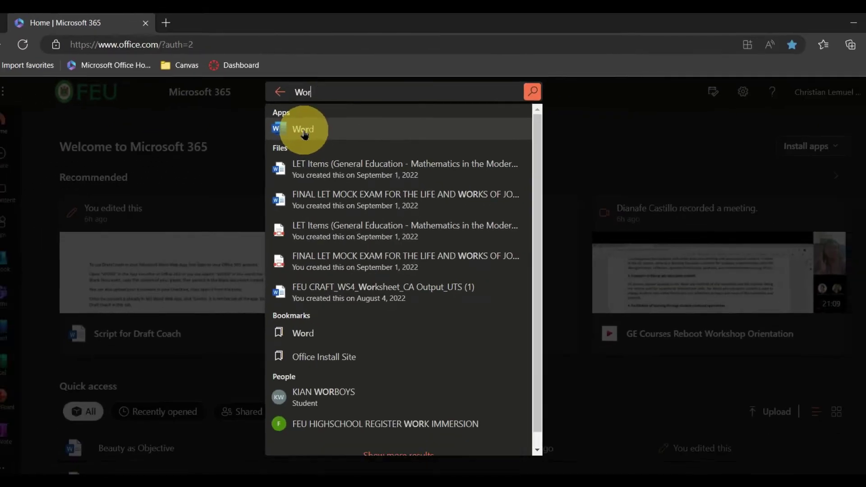
click(303, 130)
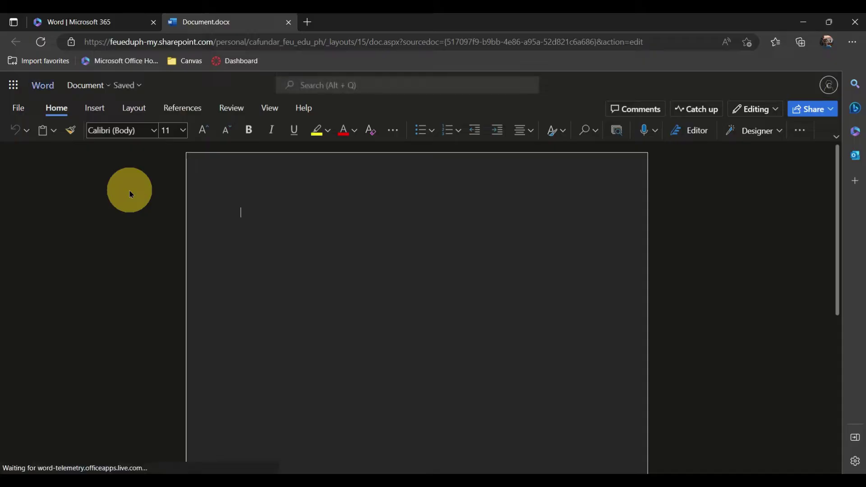
Paste the copied 619-word essay 'Beauty as Objective: A Philosophical Exploration' with its references.
click(54, 131)
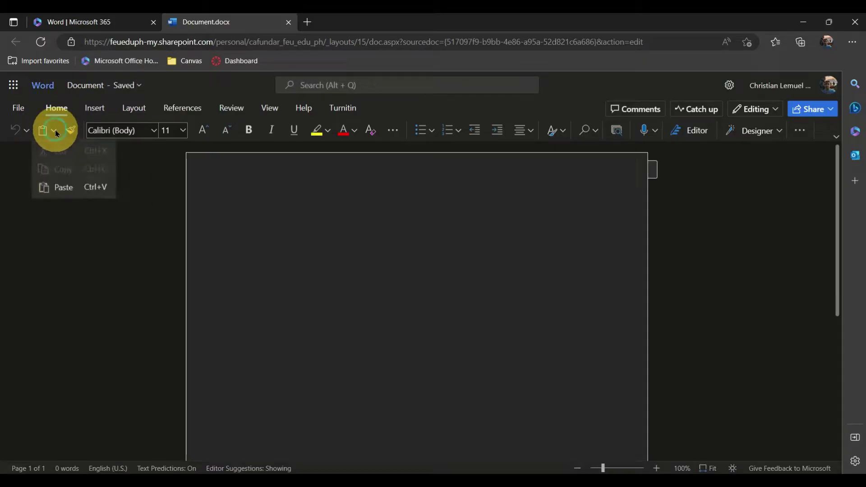
click(78, 190)
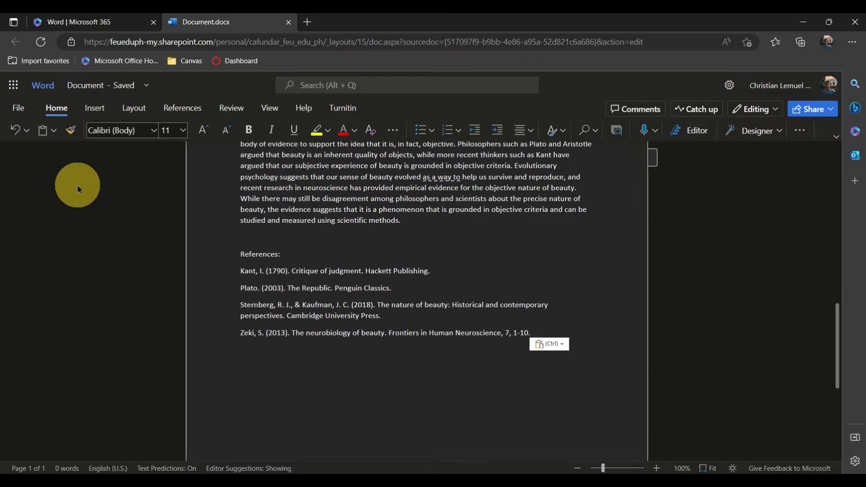
scroll(588, 258, up, 13)
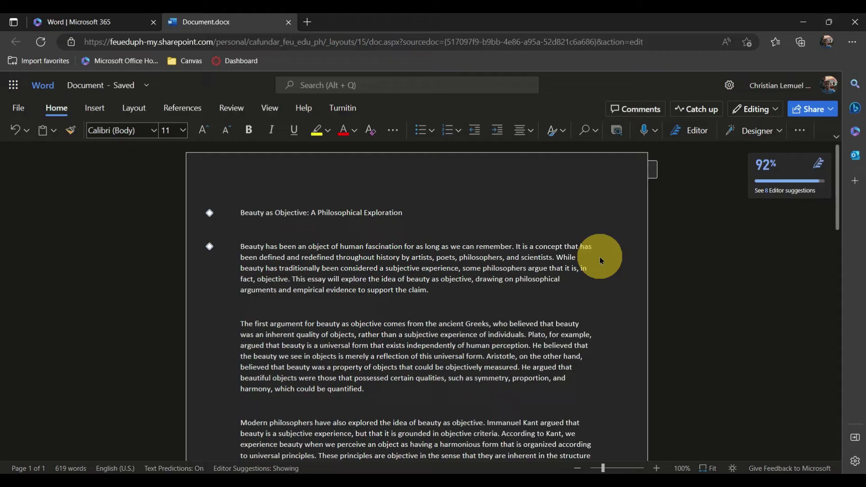
Reopen Document.docx from the OneDrive 01_SampleFiles folder in Word for the web.
click(107, 23)
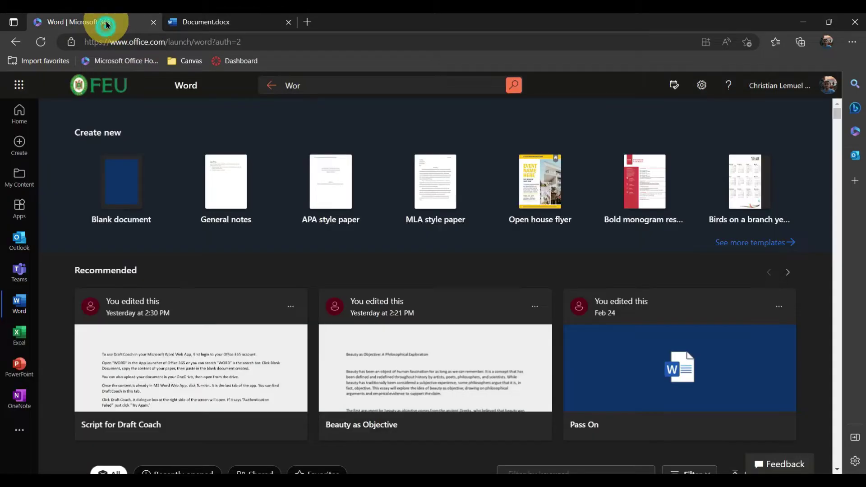
click(20, 86)
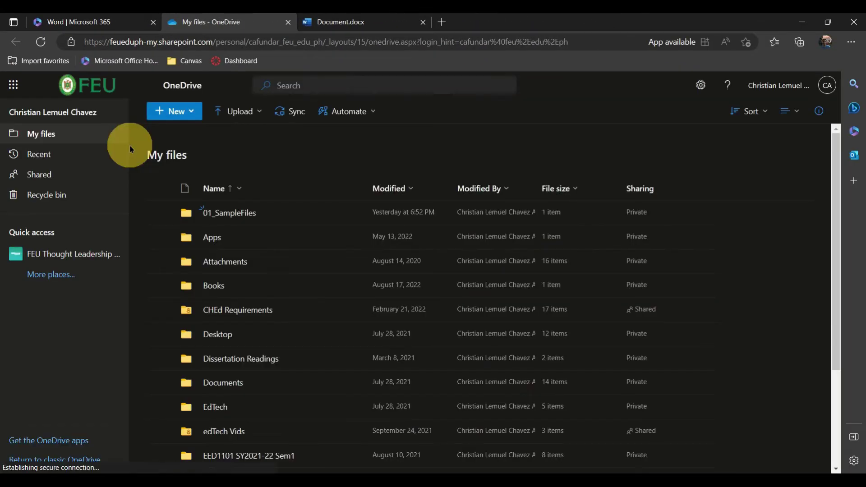
click(232, 213)
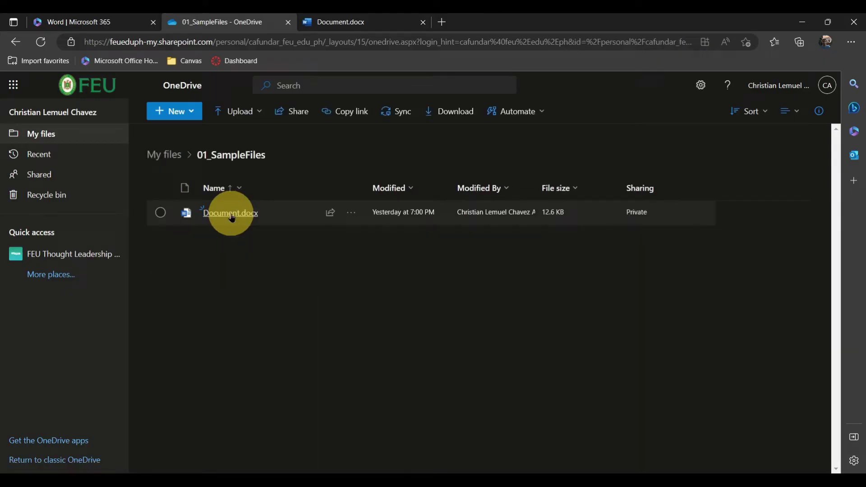
click(231, 213)
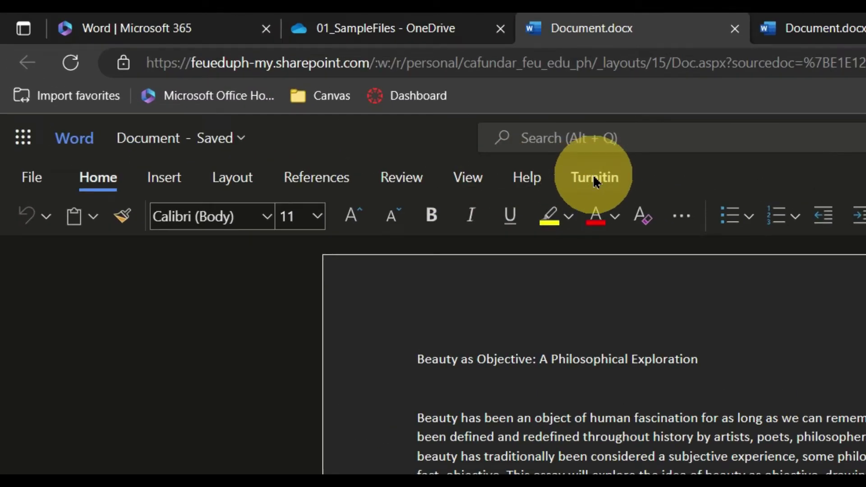
Launch Turnitin Draft Coach from the Turnitin ribbon beside the essay.
click(604, 178)
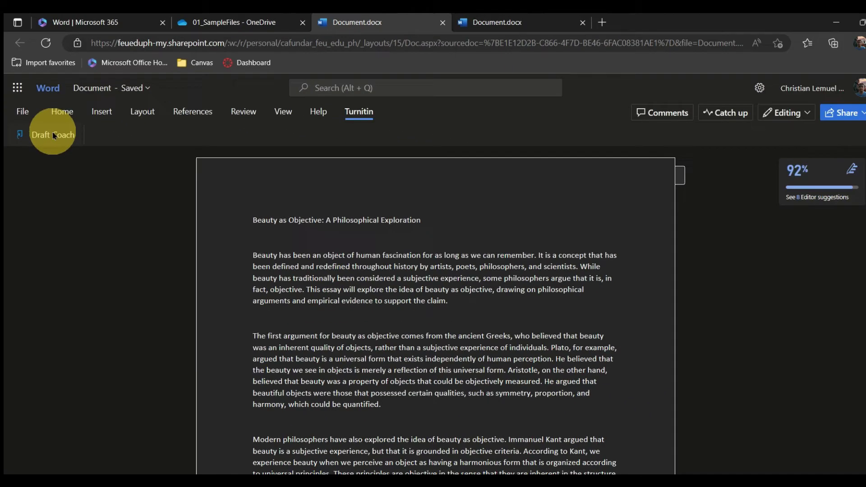
click(52, 131)
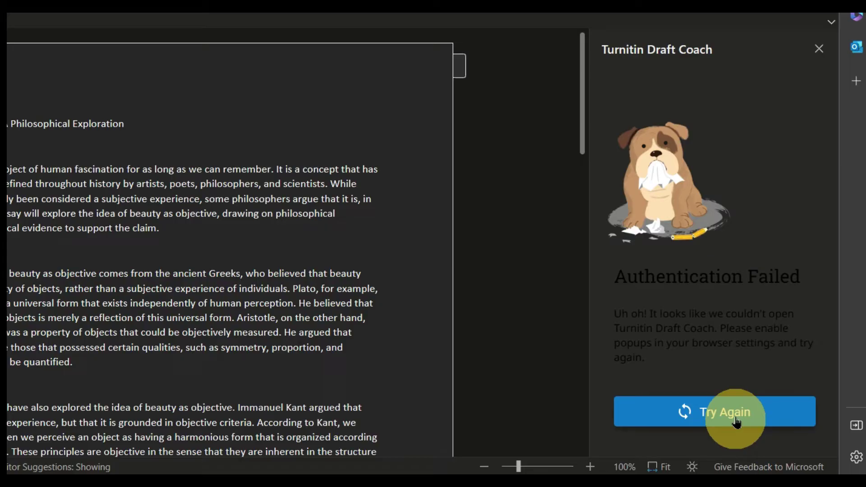
Retry the Draft Coach sign-in and widen its pane to reveal the three checks.
click(731, 414)
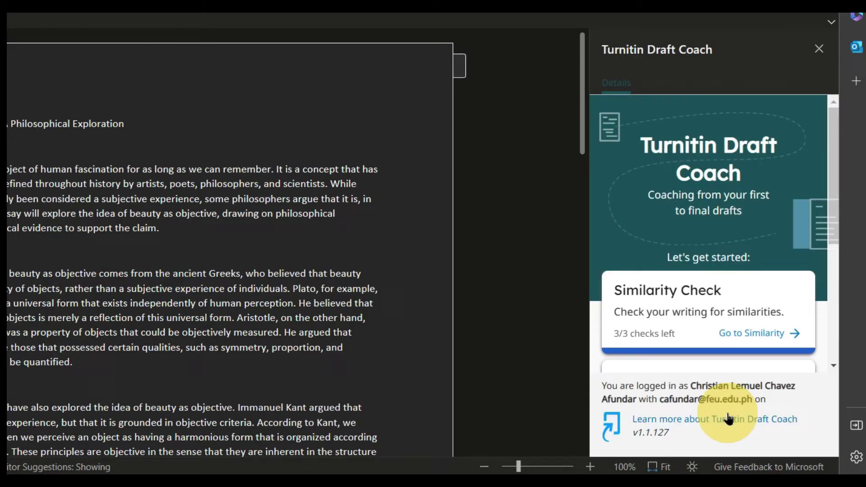
drag(596, 249, 440, 251)
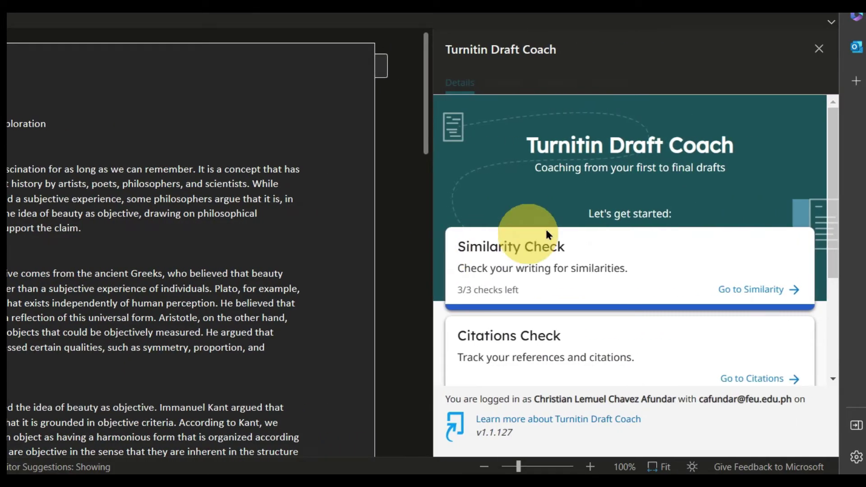
drag(830, 164, 837, 217)
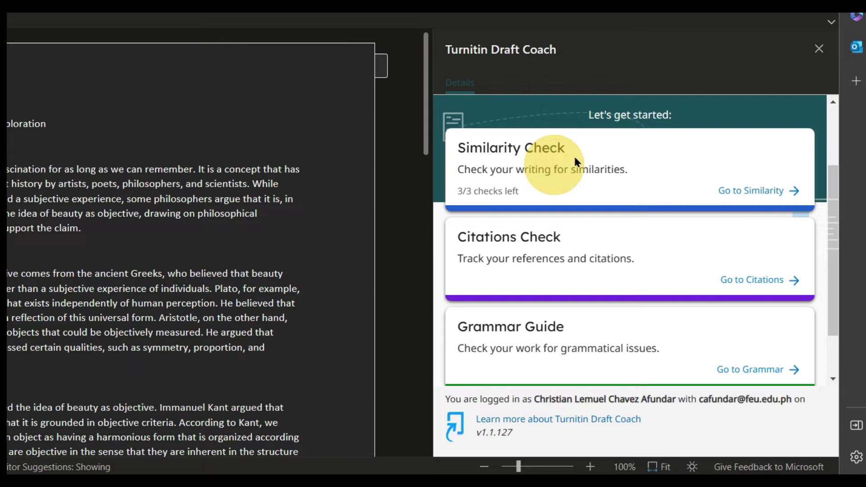
Run a similarity check (2% overall) and view the education.uconn.edu match details.
click(742, 192)
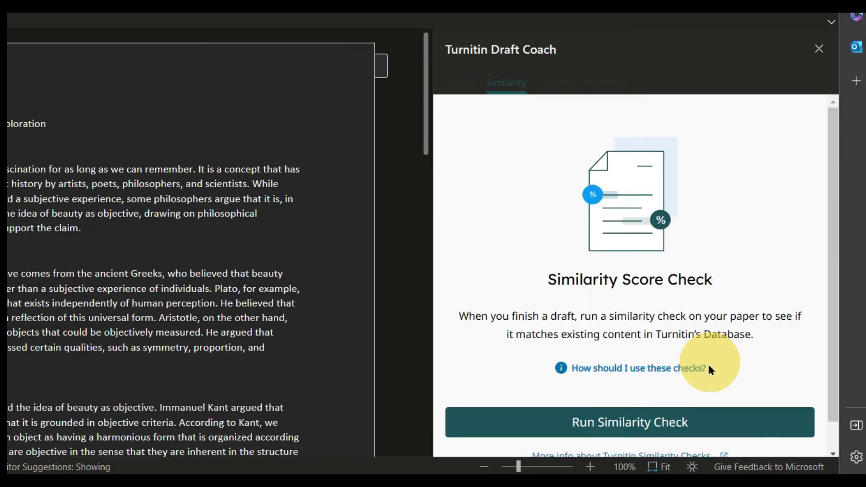
click(700, 422)
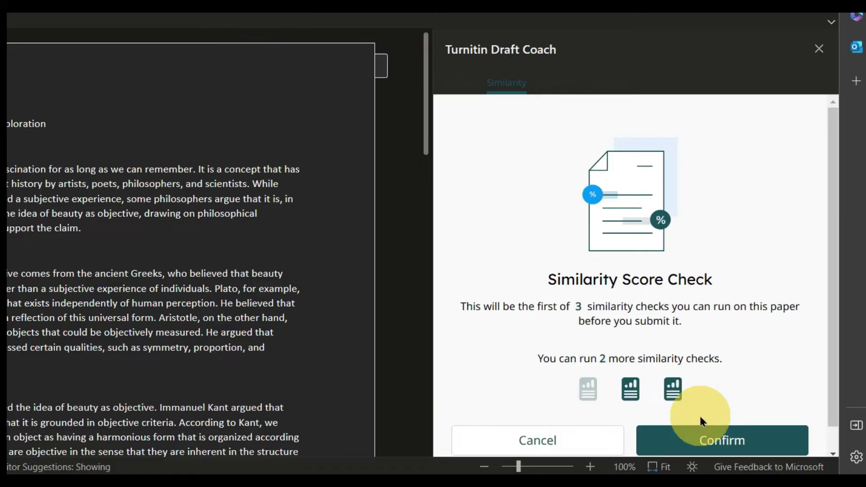
click(706, 435)
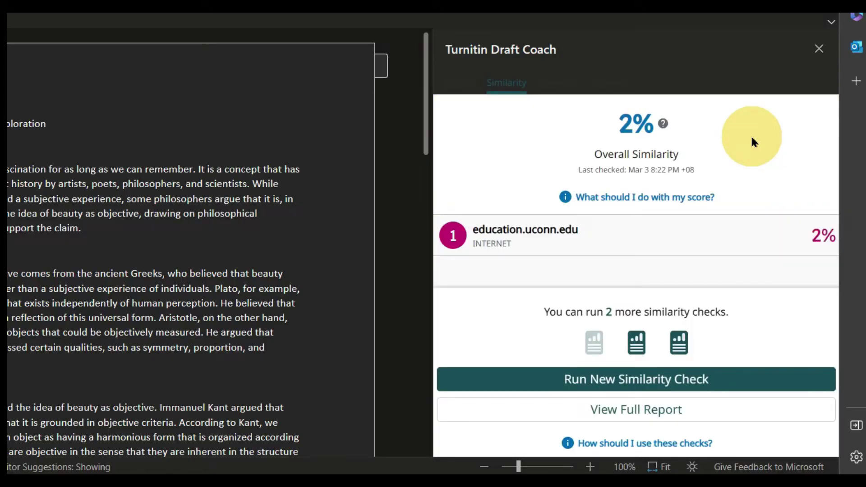
click(619, 247)
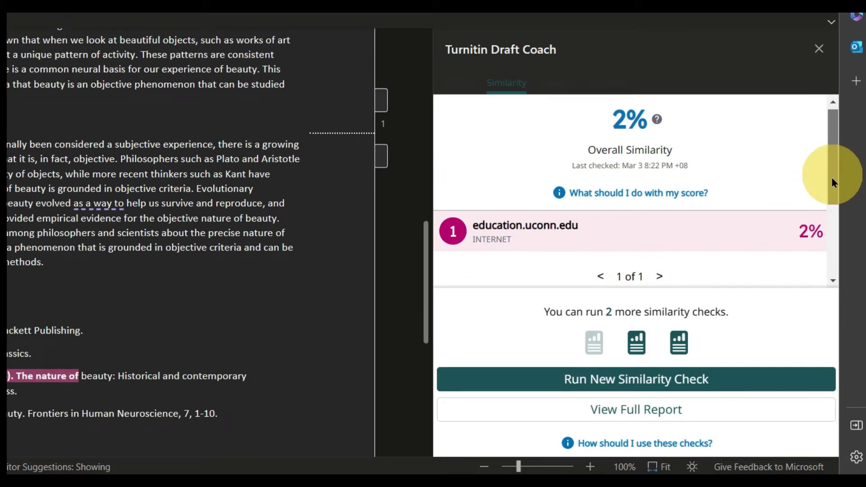
drag(832, 178, 832, 248)
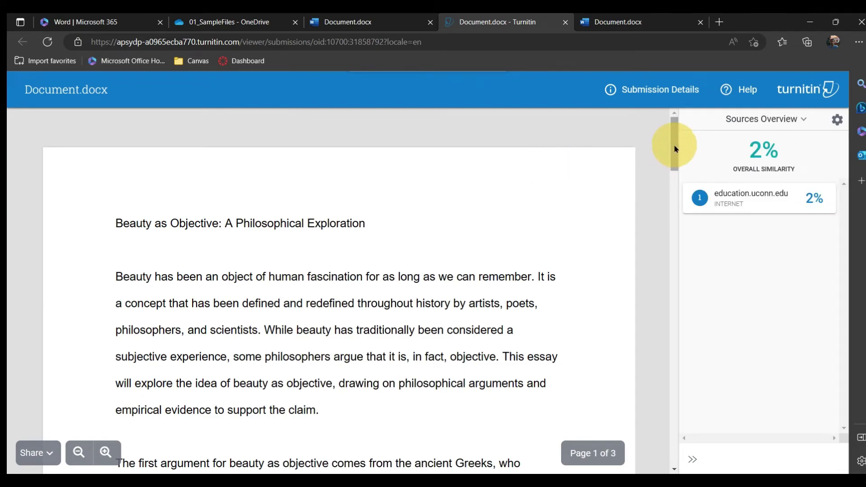
Expand the education.uconn.edu match in the full report, then return to Document.docx.
click(729, 192)
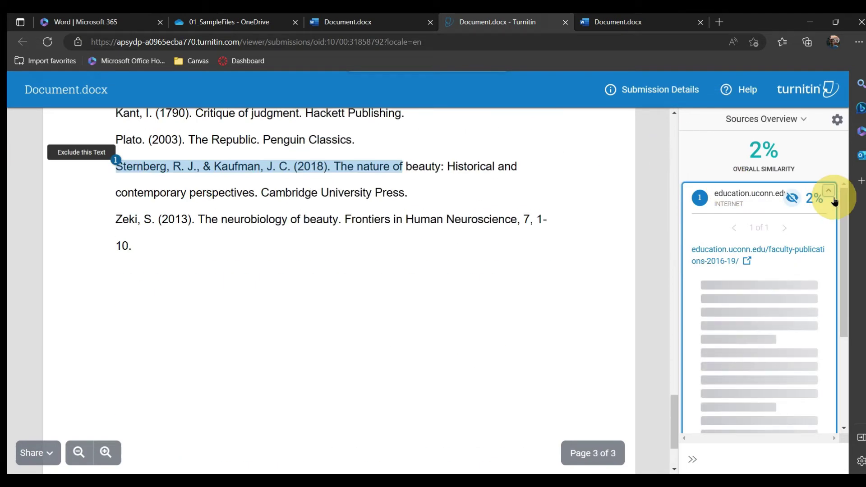
click(351, 27)
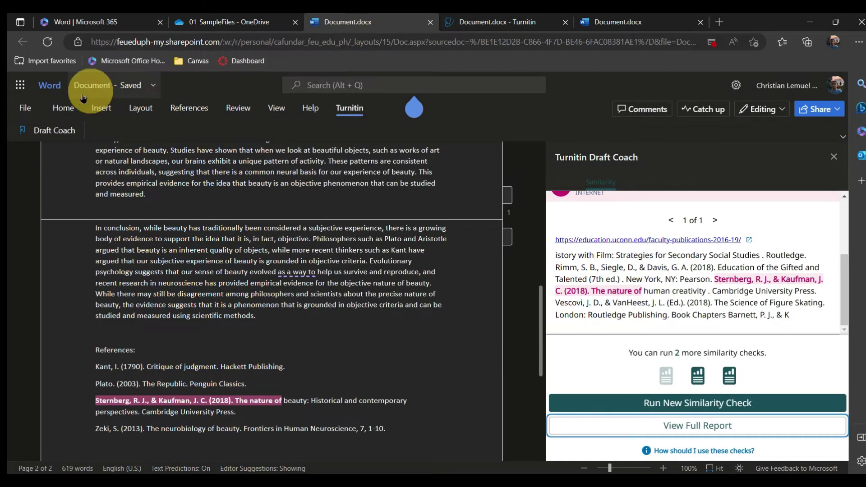
Reload Draft Coach and run the citations check, finding 0 citations and 4 references.
click(51, 130)
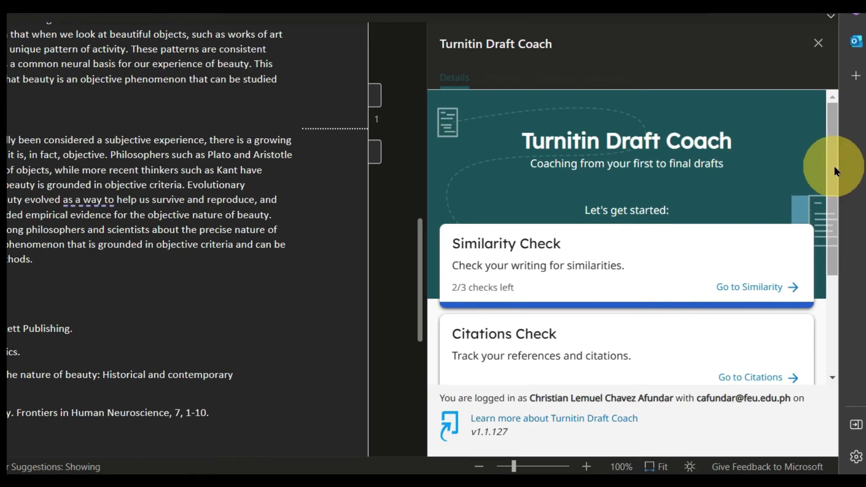
drag(835, 169, 827, 243)
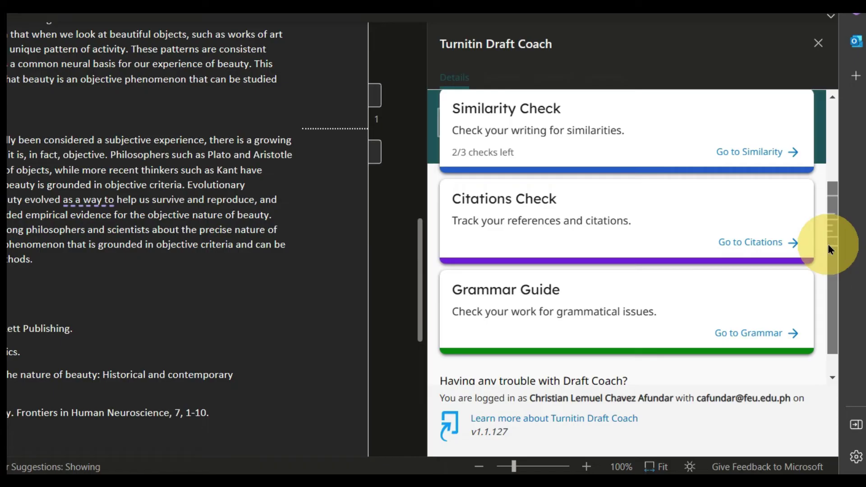
click(739, 246)
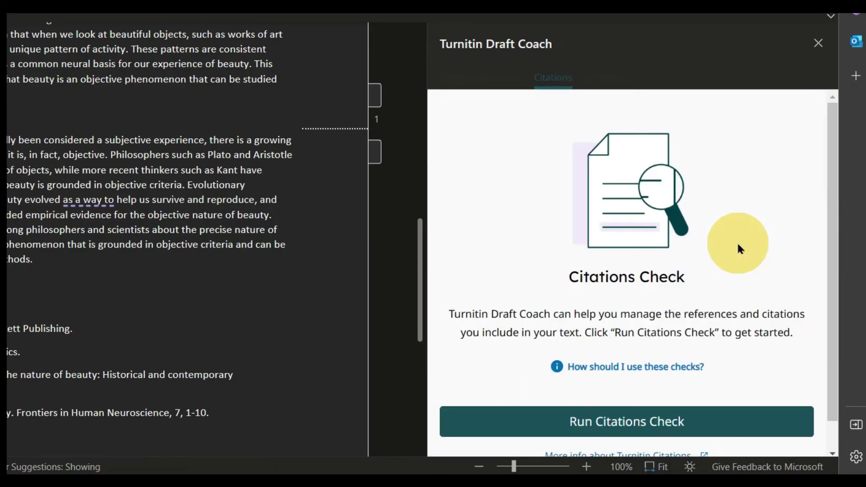
click(693, 427)
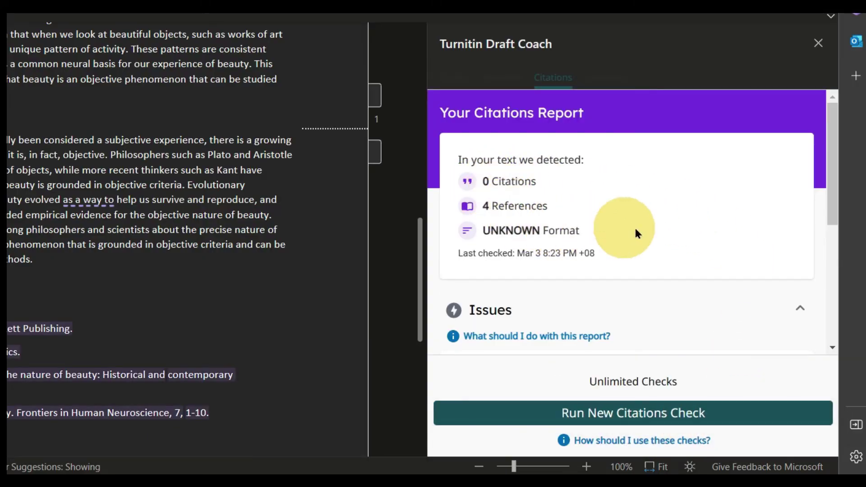
drag(832, 171, 834, 113)
scroll(835, 257, down, 2)
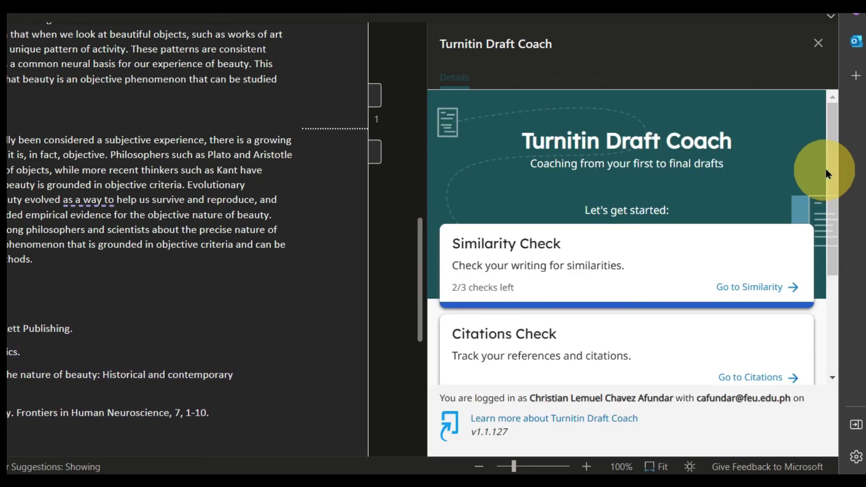
Run the grammar check and expand its 17-issue summary, including 12 passive voice.
drag(827, 174, 824, 253)
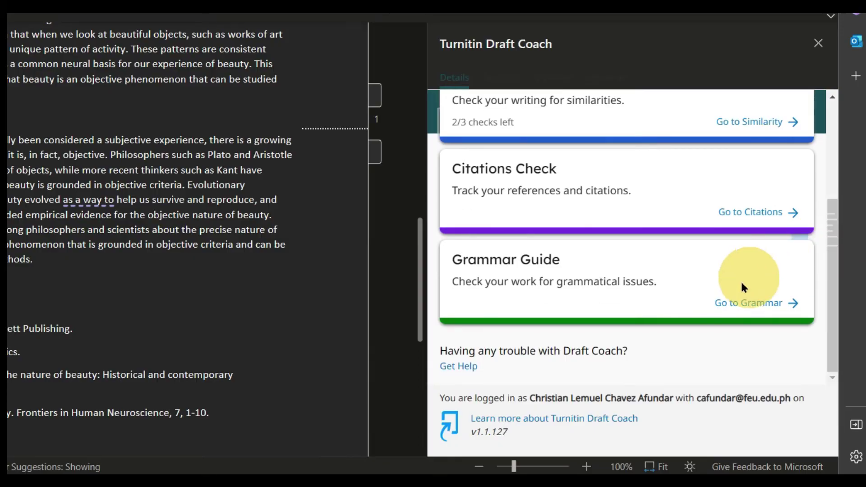
click(746, 306)
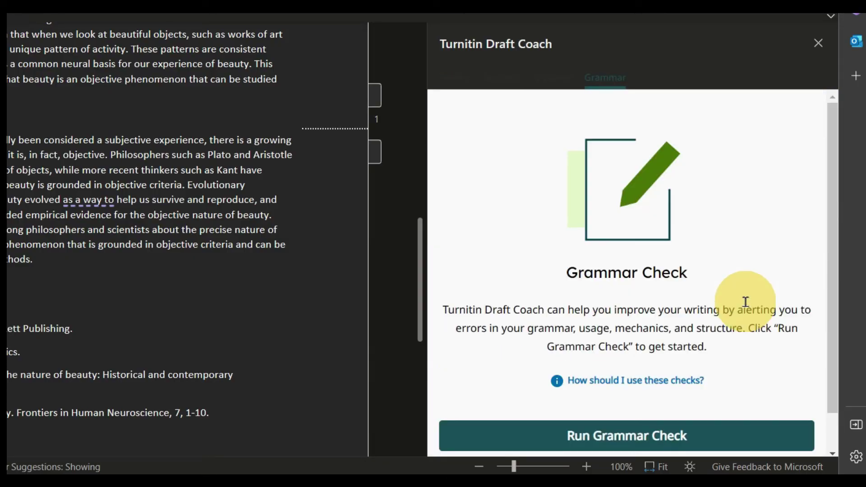
click(676, 434)
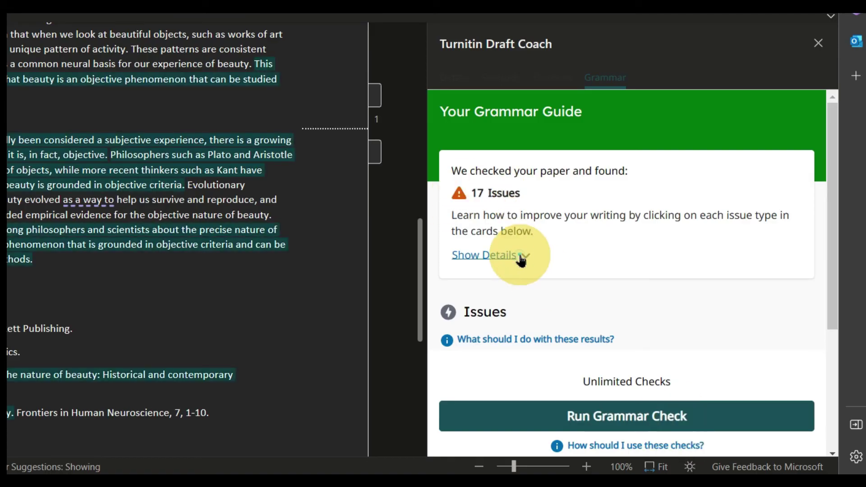
click(521, 256)
scroll(839, 199, down, 8)
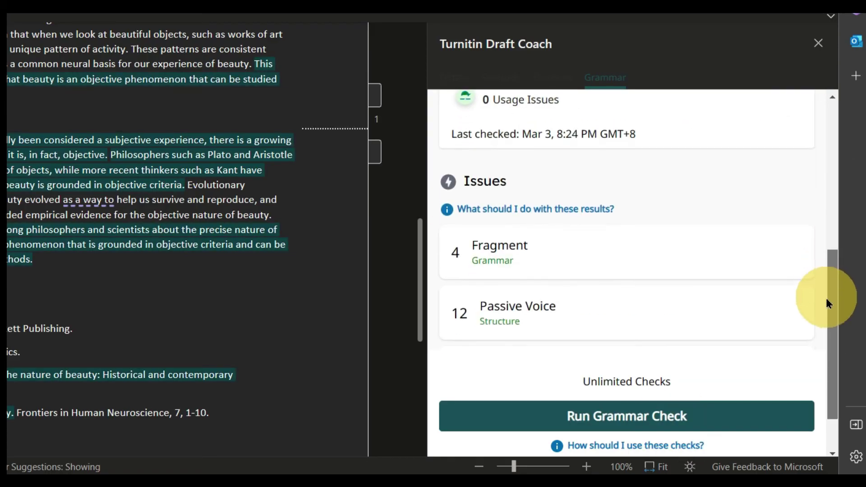
Step through the four Fragment errors in the essay, then reload Draft Coach's start page.
click(609, 208)
scroll(829, 289, down, 4)
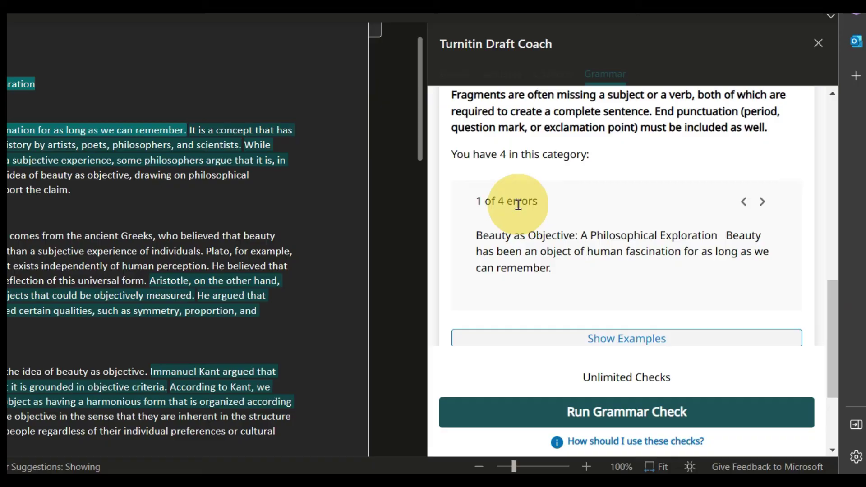
scroll(829, 292, up, 1)
click(763, 240)
click(762, 239)
click(762, 239)
scroll(828, 315, down, 6)
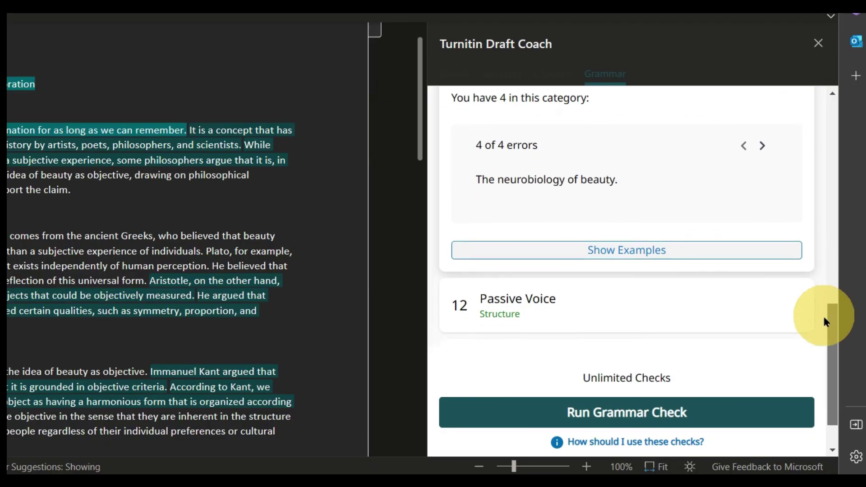
scroll(829, 269, down, 6)
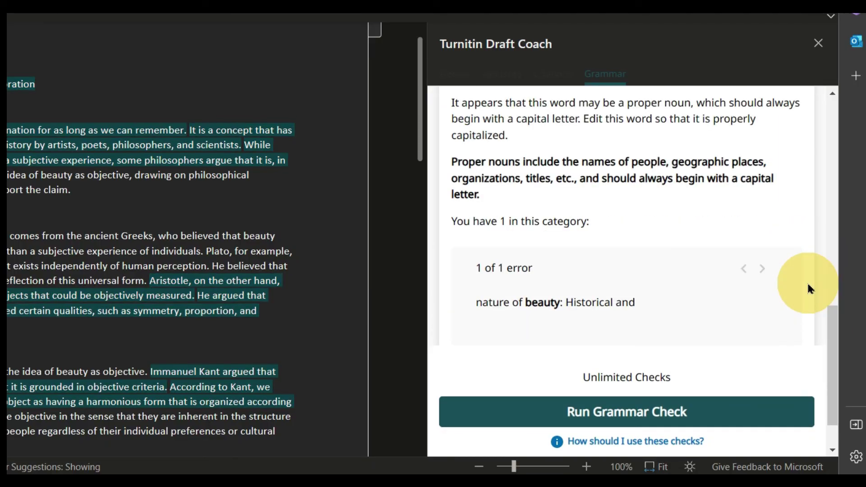
click(56, 131)
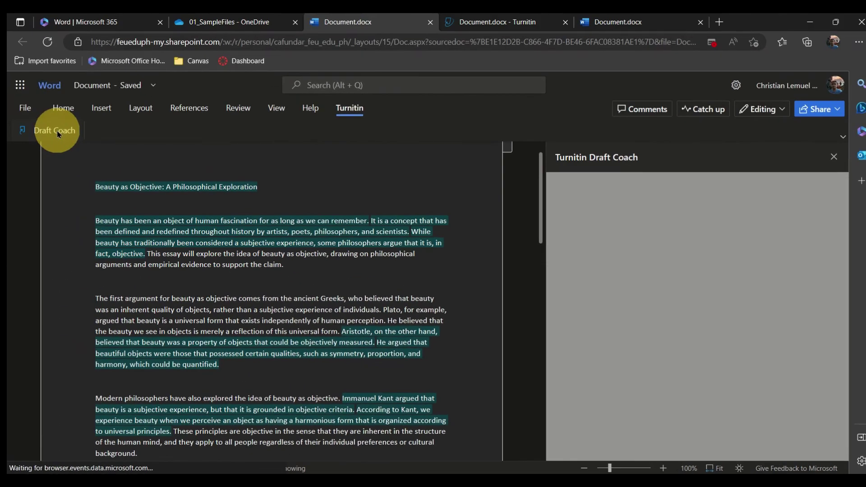